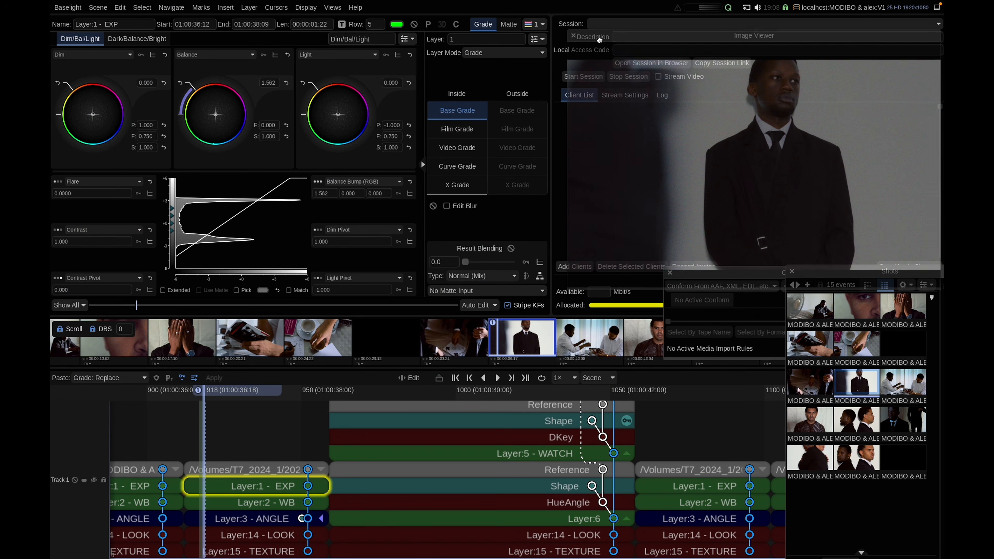
# Enlarge the Image Viewer and place it above the Shots window, adjusting the divider between the grading controls and the filmstrip.
pyautogui.moveTo(634, 37)
pyautogui.mouseDown()
pyautogui.moveTo(619, 40)
pyautogui.moveTo(515, 174)
pyautogui.moveTo(565, 37)
pyautogui.moveTo(616, 33)
pyautogui.mouseUp()
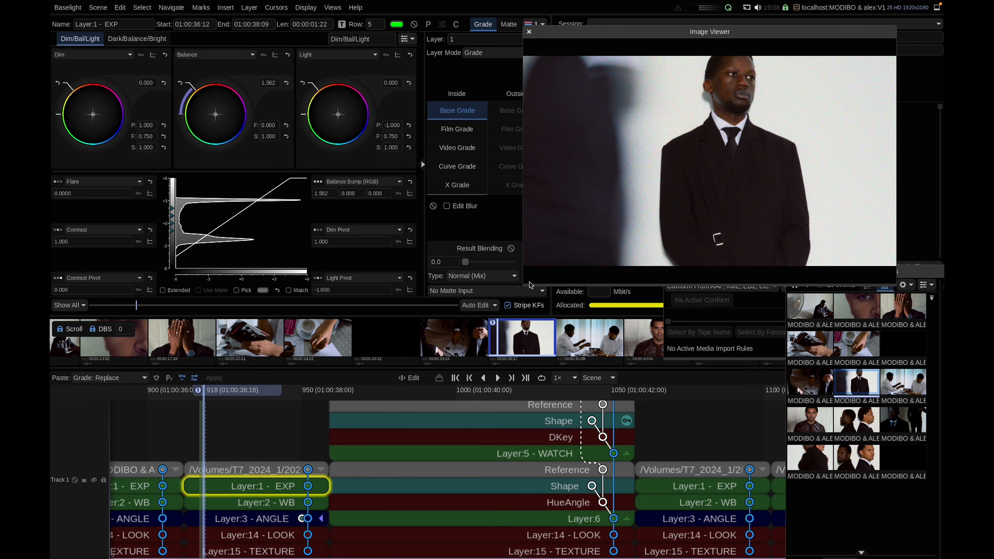
pyautogui.moveTo(526, 284); pyautogui.dragTo(486, 273)
pyautogui.moveTo(589, 37); pyautogui.dragTo(643, 170)
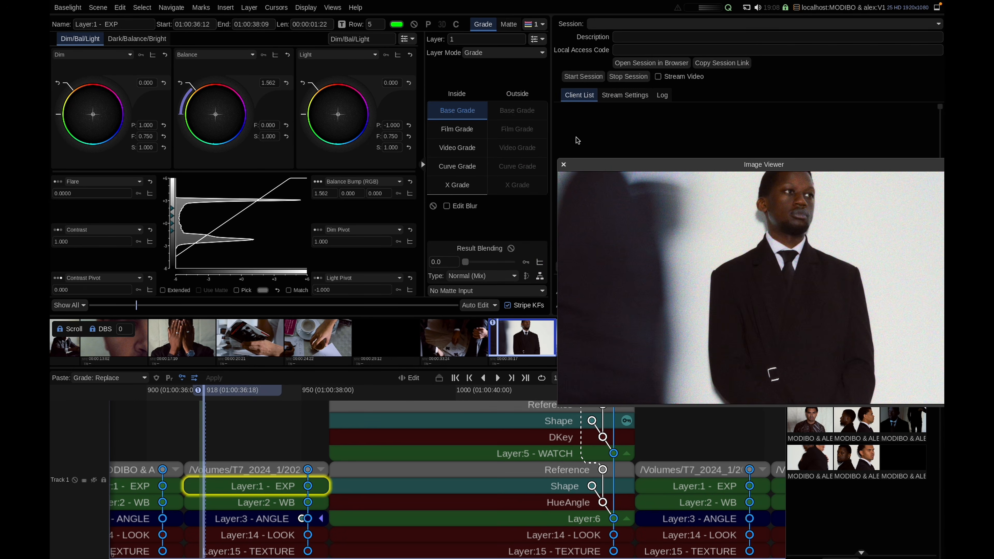
pyautogui.moveTo(551, 139)
pyautogui.mouseDown()
pyautogui.moveTo(466, 143)
pyautogui.moveTo(567, 145)
pyautogui.mouseUp()
pyautogui.moveTo(444, 317)
pyautogui.mouseDown()
pyautogui.moveTo(442, 214)
pyautogui.moveTo(442, 310)
pyautogui.moveTo(438, 276)
pyautogui.moveTo(443, 300)
pyautogui.mouseUp()
pyautogui.moveTo(624, 162); pyautogui.dragTo(579, 160)
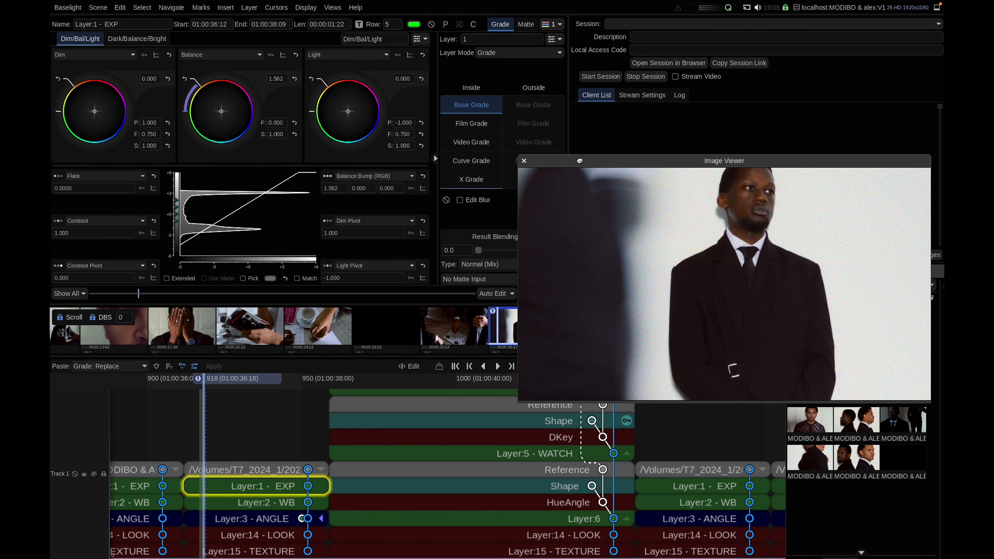
pyautogui.moveTo(704, 180); pyautogui.dragTo(723, 44)
pyautogui.moveTo(678, 104); pyautogui.dragTo(715, 110)
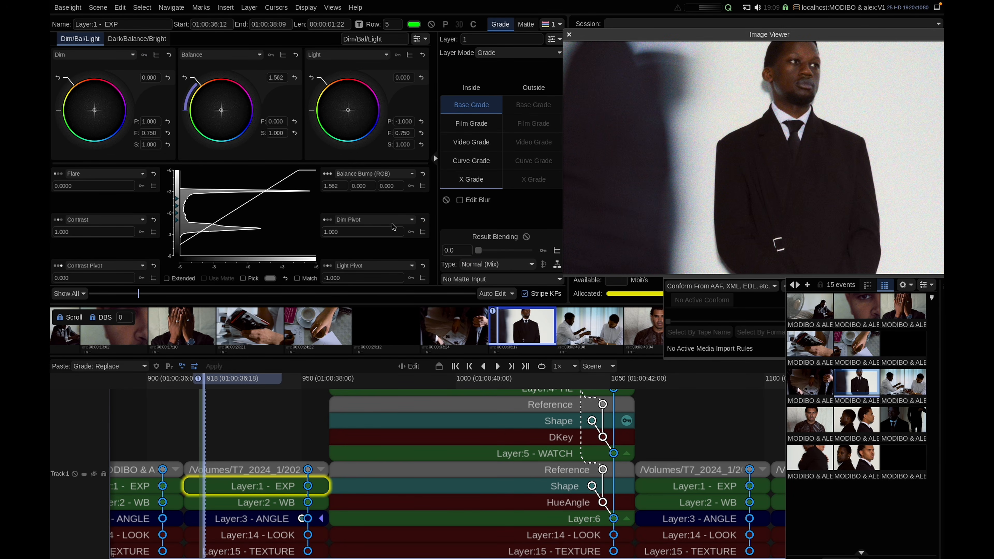
# Play and scrub through the shot of the man in the suit, and review its source sequence and grading layers.
pyautogui.press('space')
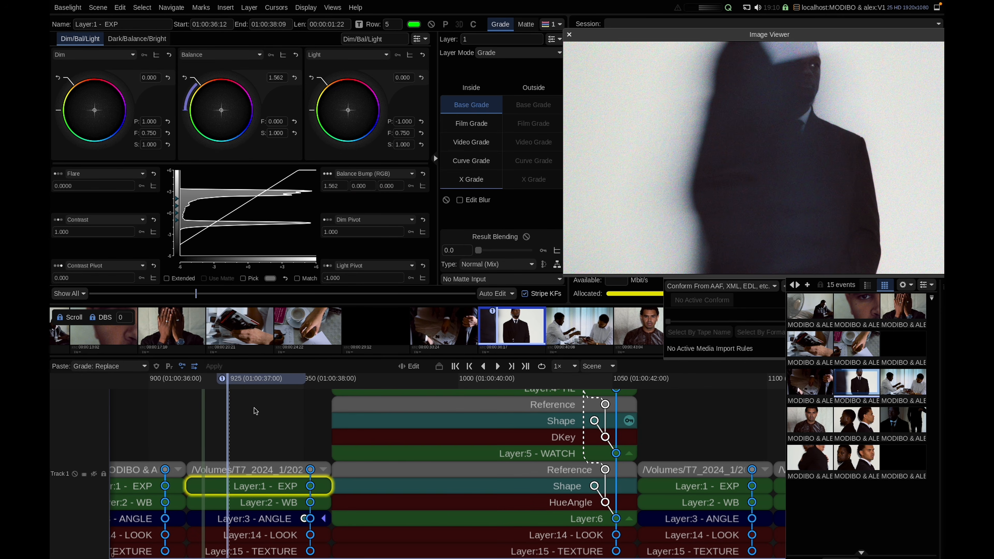
pyautogui.moveTo(259, 384); pyautogui.dragTo(272, 437)
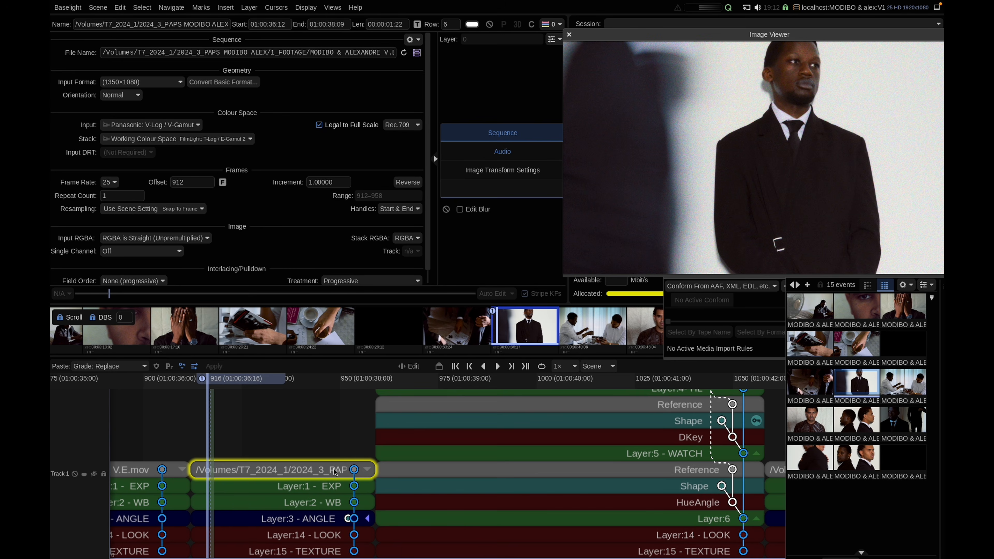
pyautogui.click(369, 470)
pyautogui.click(369, 549)
pyautogui.click(309, 493)
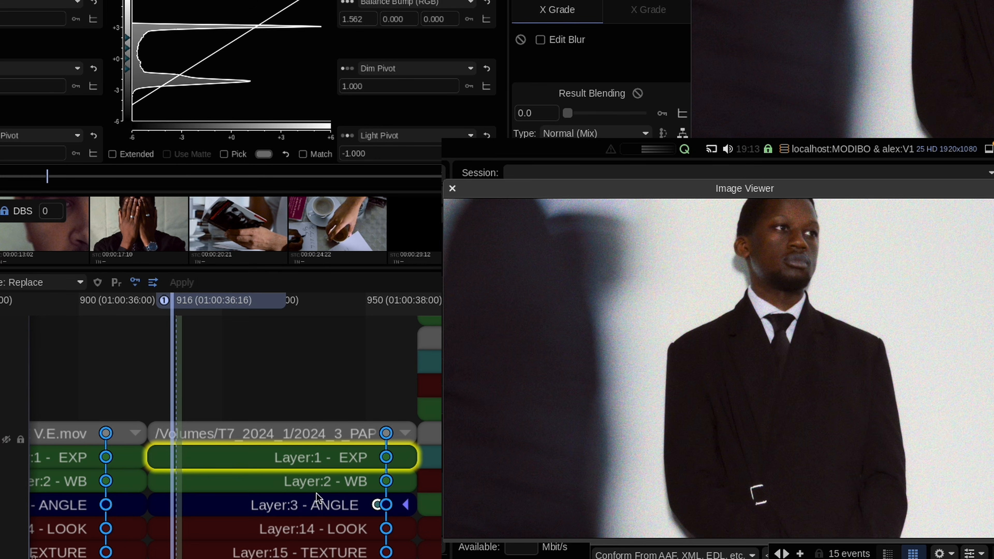
# Disable the EXP, WB, ANGLE, LOOK and TEXTURE layers of the suit shot together to show the ungraded image.
pyautogui.moveTo(311, 464); pyautogui.dragTo(318, 550)
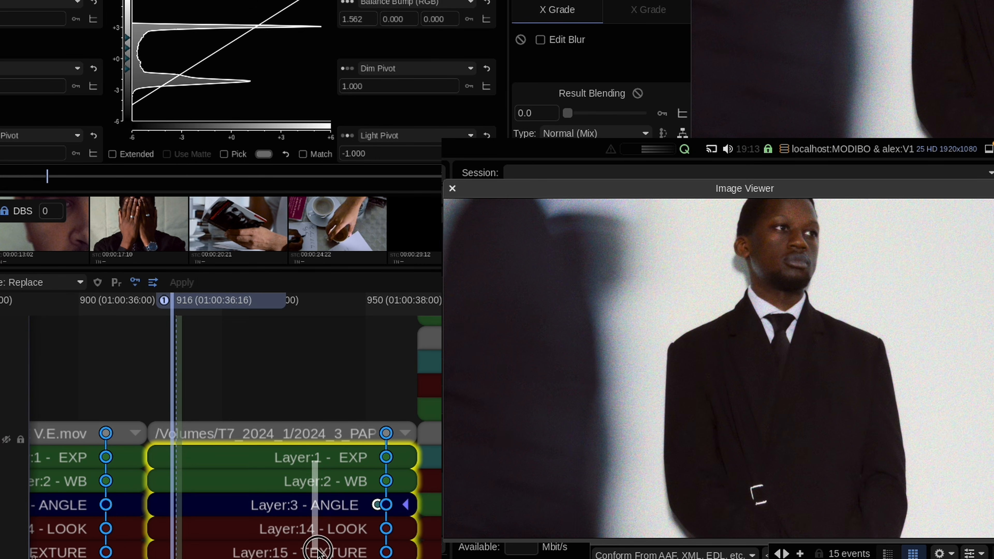
pyautogui.press('d')
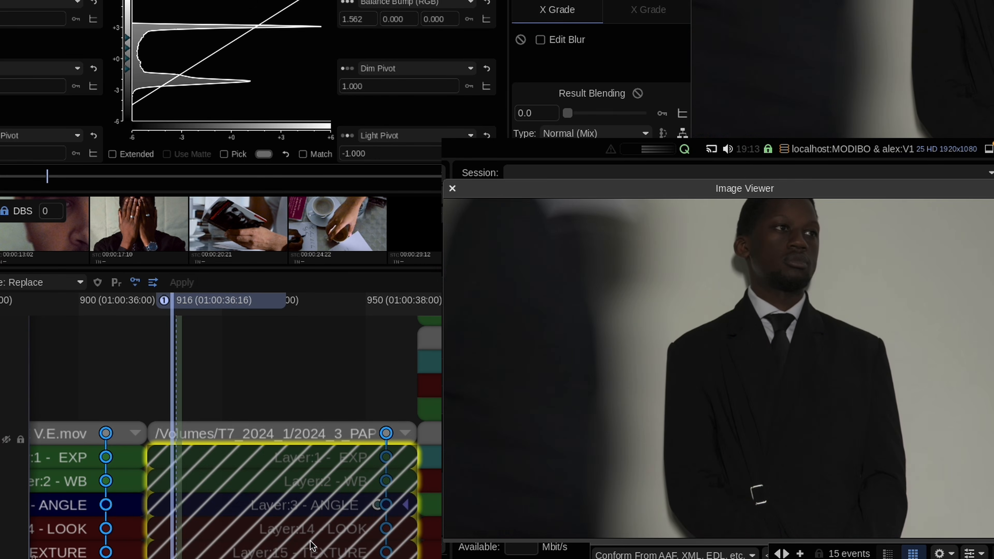
pyautogui.click(304, 385)
# Re-enable the LOOK layer first, followed by the EXP, WB and ANGLE layers together, and finally the TEXTURE layer.
pyautogui.click(363, 529)
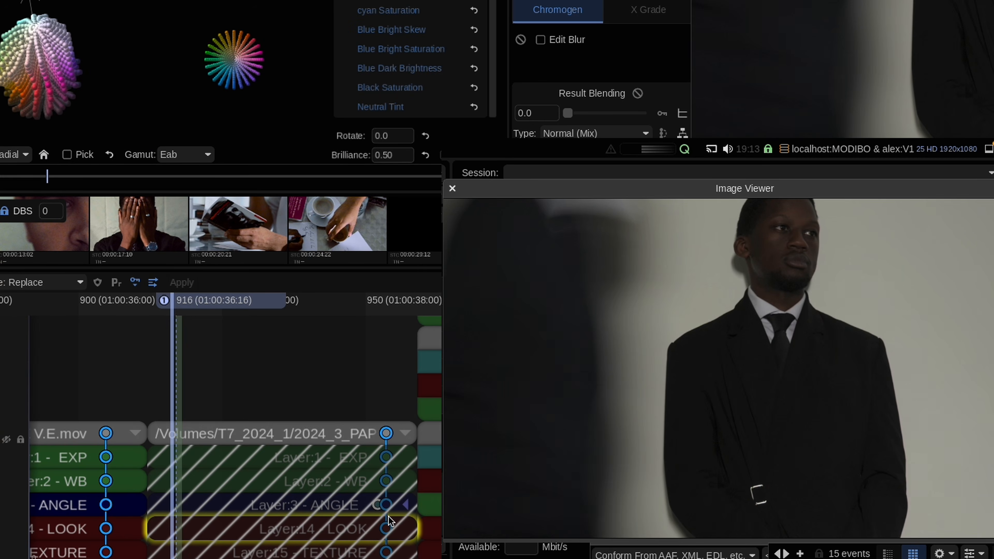
pyautogui.press('d')
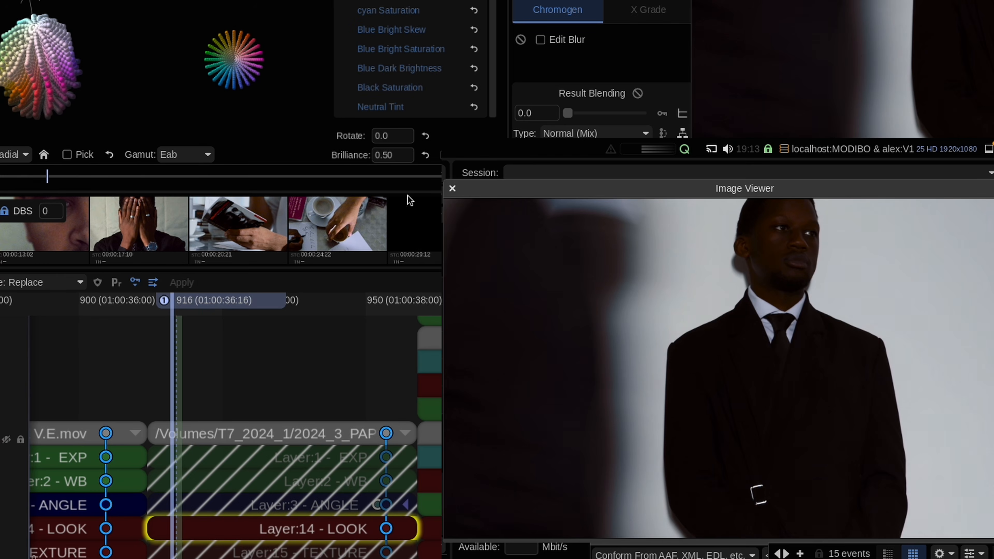
pyautogui.moveTo(331, 454); pyautogui.dragTo(326, 505)
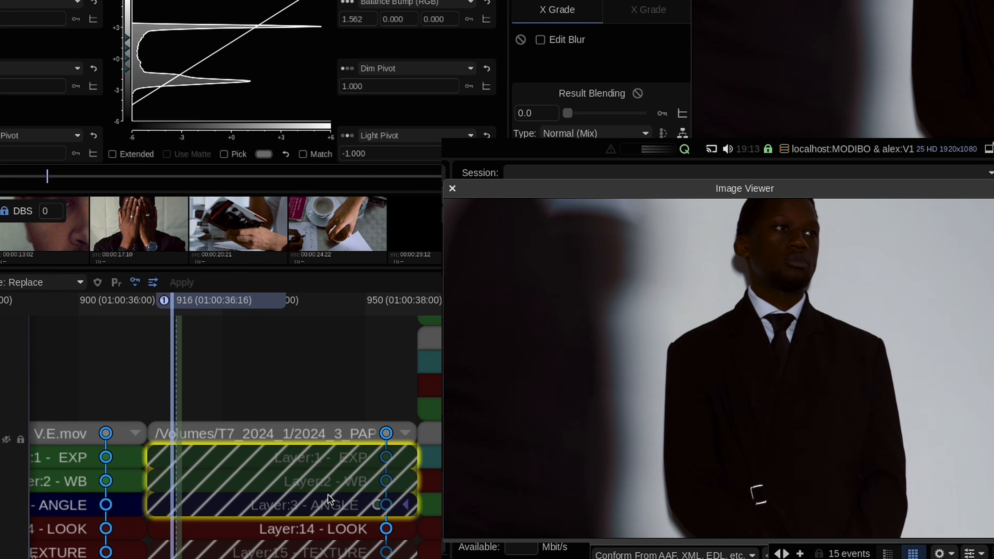
pyautogui.press('d')
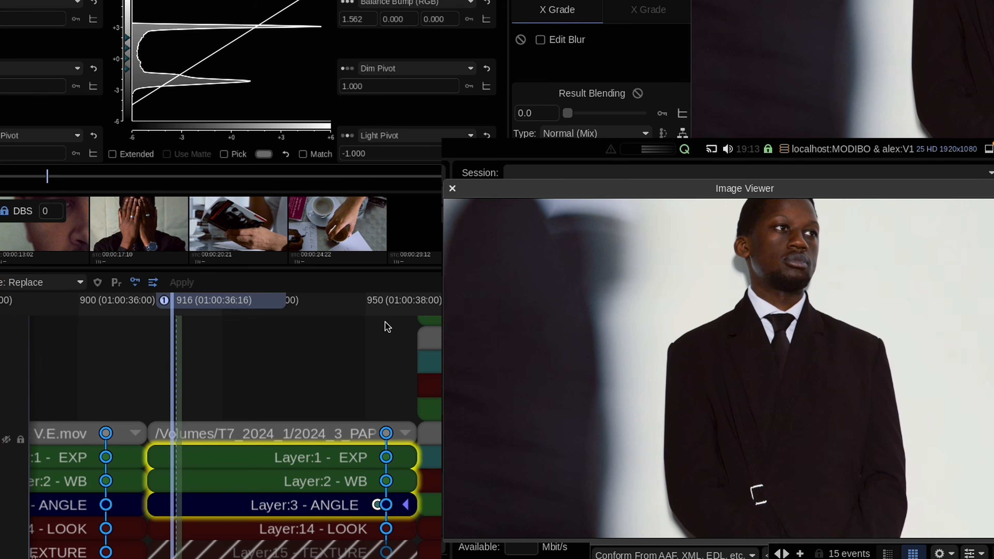
pyautogui.click(330, 545)
pyautogui.press('d')
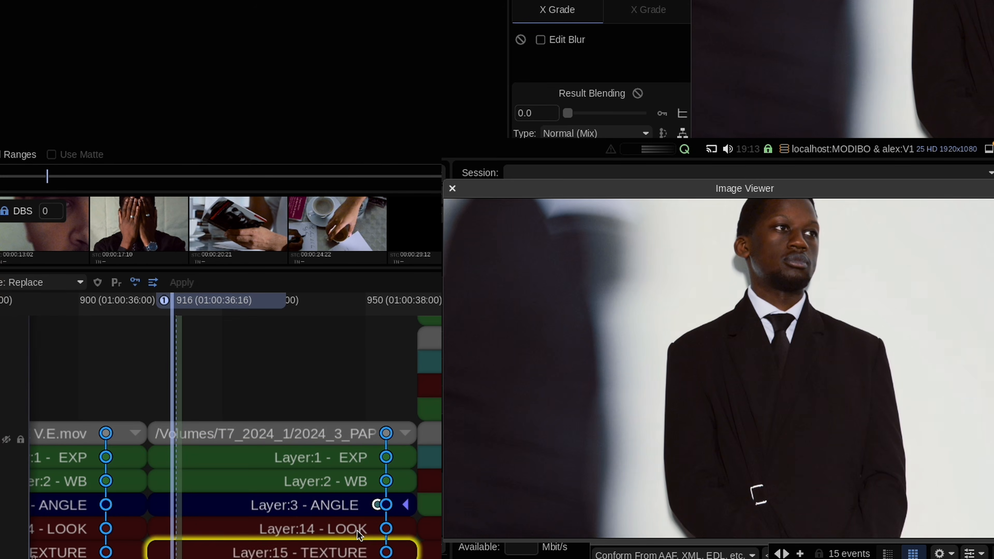
# Toggle the LOOK layer off and on repeatedly to compare the suit shot with and without it.
pyautogui.click(335, 528)
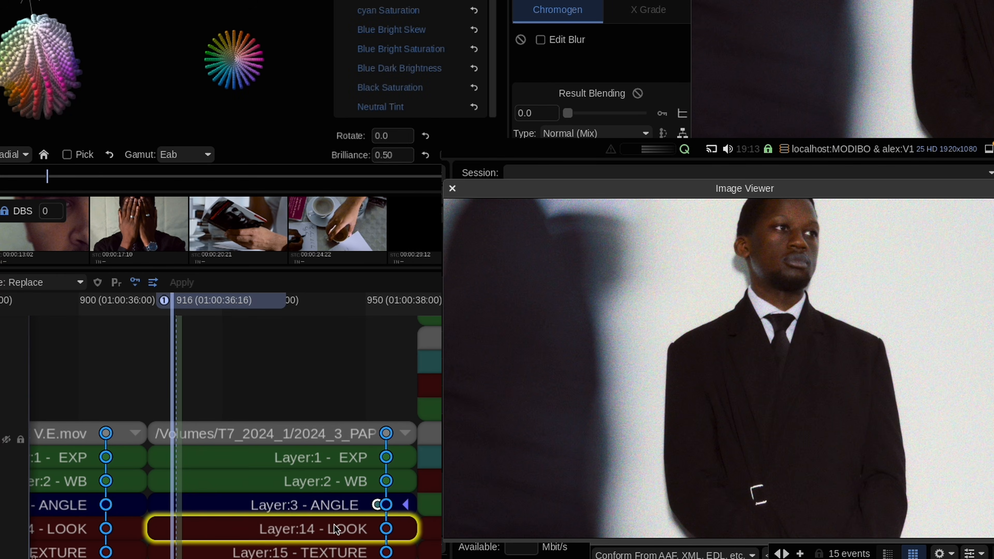
pyautogui.press('d')
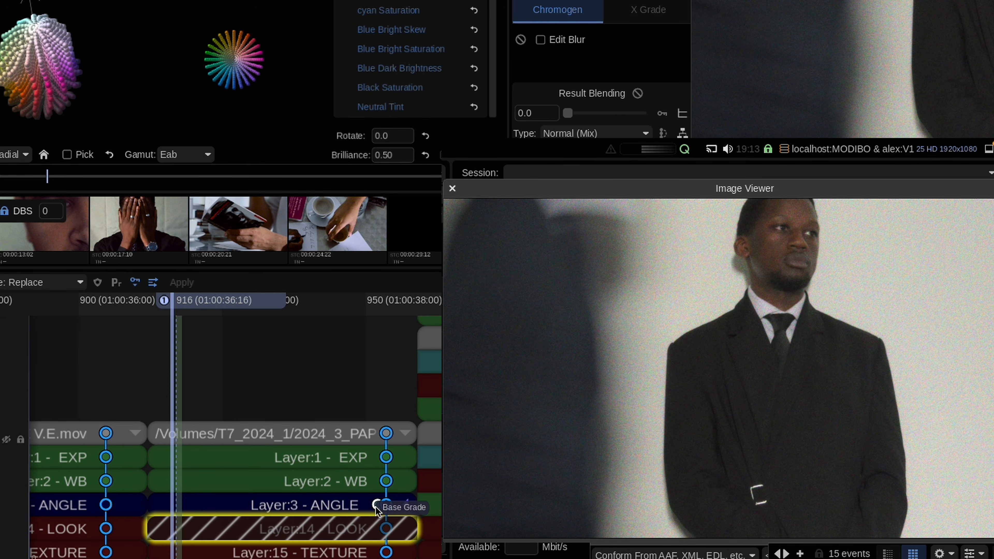
pyautogui.press('d')
pyautogui.press('d')
pyautogui.press('d')
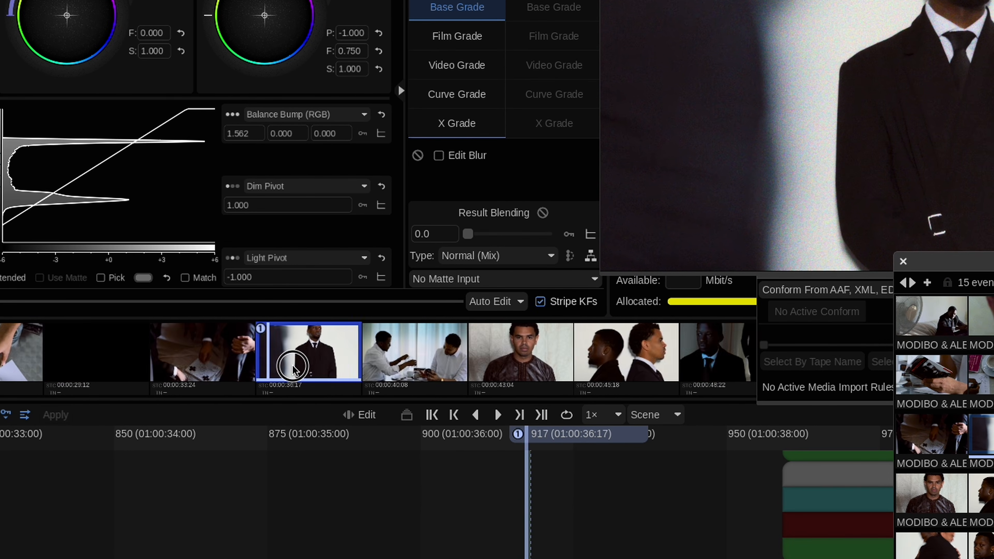
# Reposition the Shots window and use it to jump to the hands-over-face shot and back to the suit shot.
pyautogui.moveTo(292, 368); pyautogui.dragTo(374, 386)
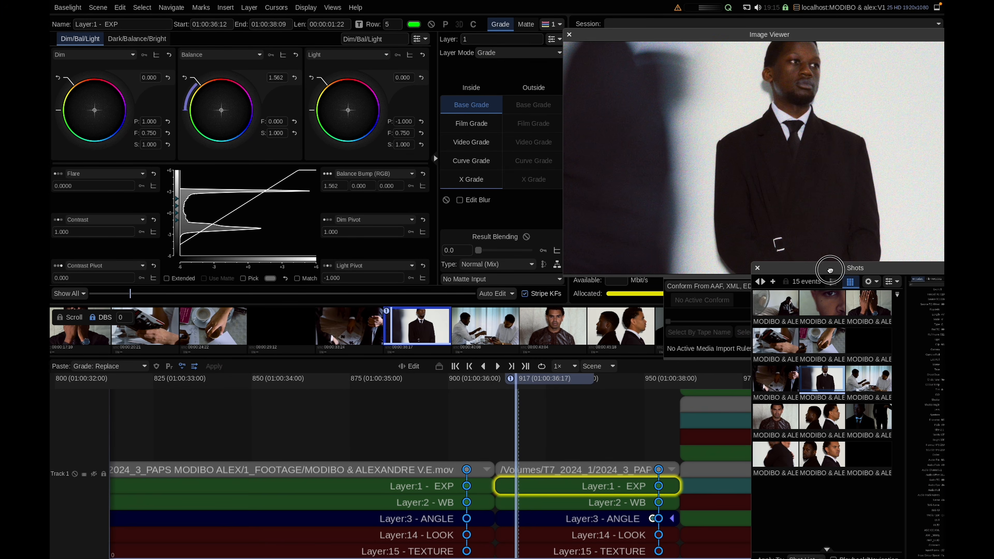
pyautogui.moveTo(831, 270)
pyautogui.mouseDown()
pyautogui.moveTo(861, 286)
pyautogui.moveTo(822, 275)
pyautogui.mouseUp()
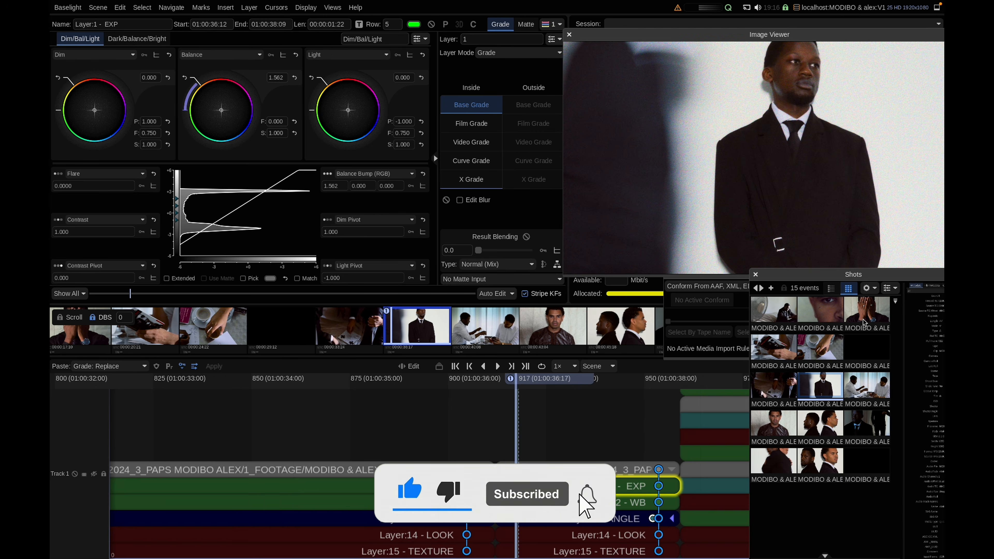
pyautogui.click(867, 330)
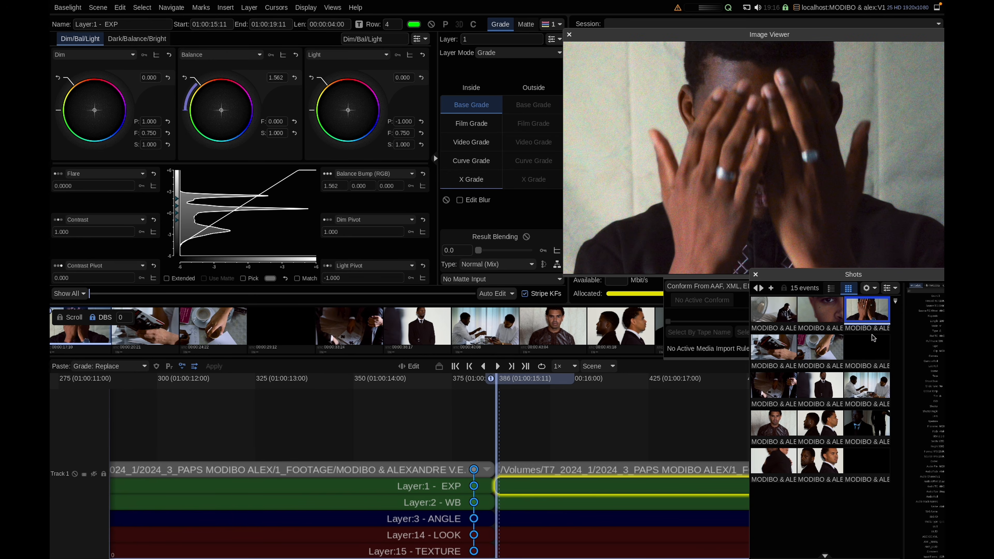
pyautogui.click(837, 389)
pyautogui.moveTo(841, 277); pyautogui.dragTo(864, 293)
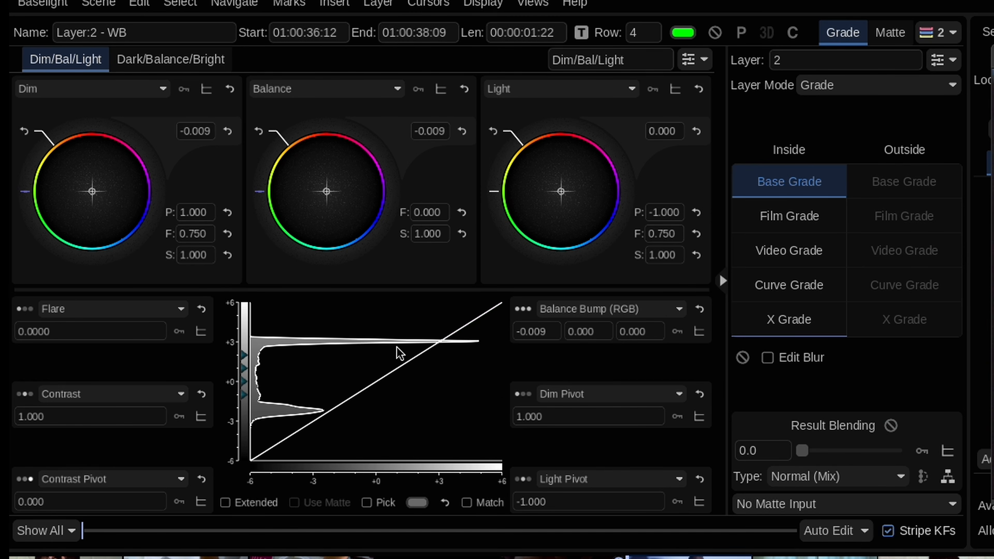
# View the Film Grade controls on the WB layer and return to Base Grade.
pyautogui.click(797, 216)
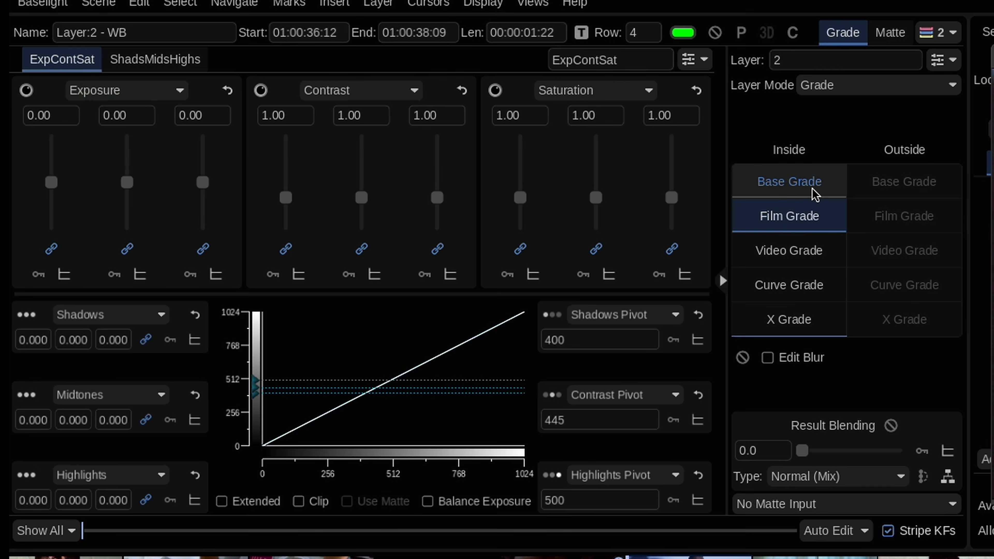
pyautogui.click(822, 193)
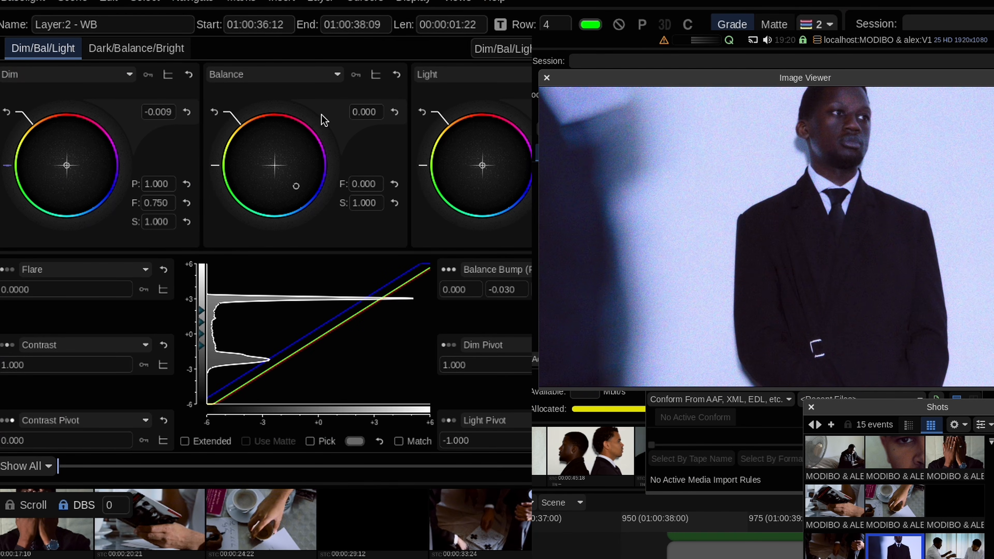
# Compare the blue Balance shift against the bypassed WB layer, and undo the shift.
pyautogui.press('d')
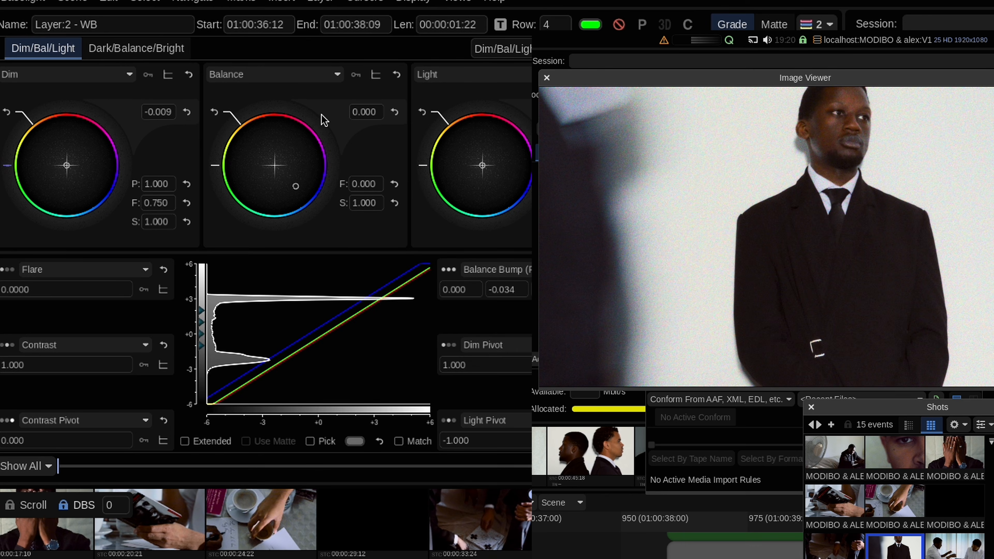
pyautogui.press('d')
pyautogui.hotkey('ctrl', 'z')
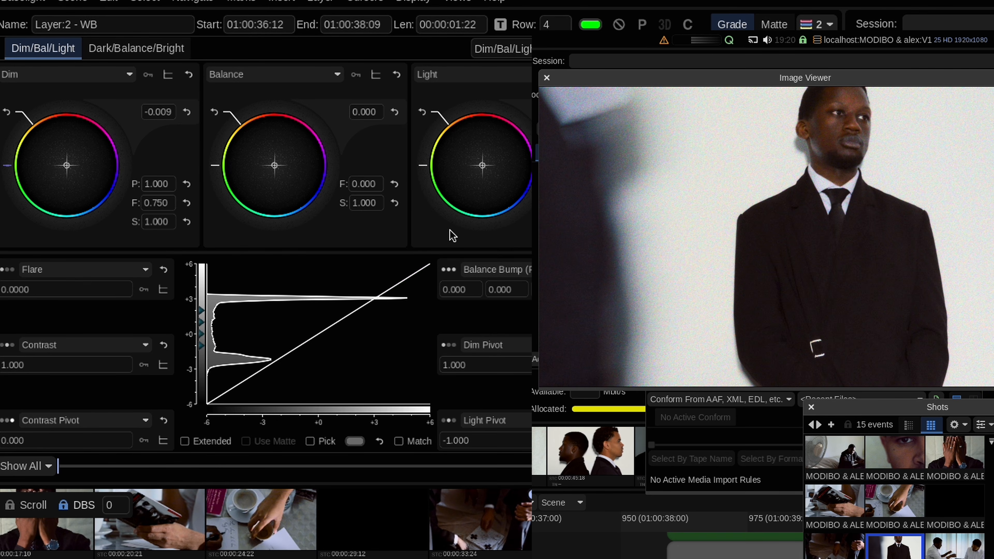
# Lower the Light exposure on the WB layer's Base Grade and toggle the layer to compare before and after.
pyautogui.moveTo(423, 165); pyautogui.dragTo(469, 223)
pyautogui.press('d')
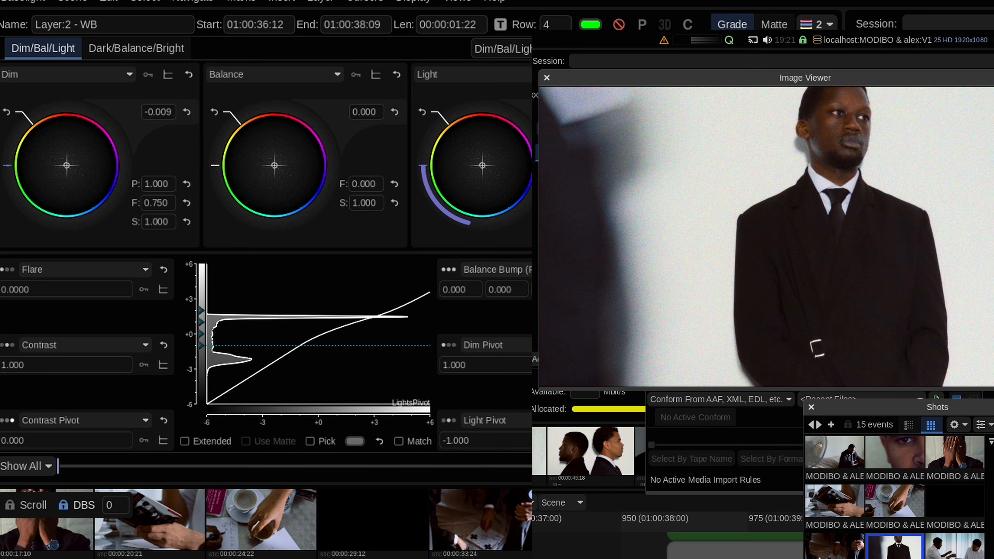
pyautogui.press('d')
pyautogui.press('d')
pyautogui.press('d')
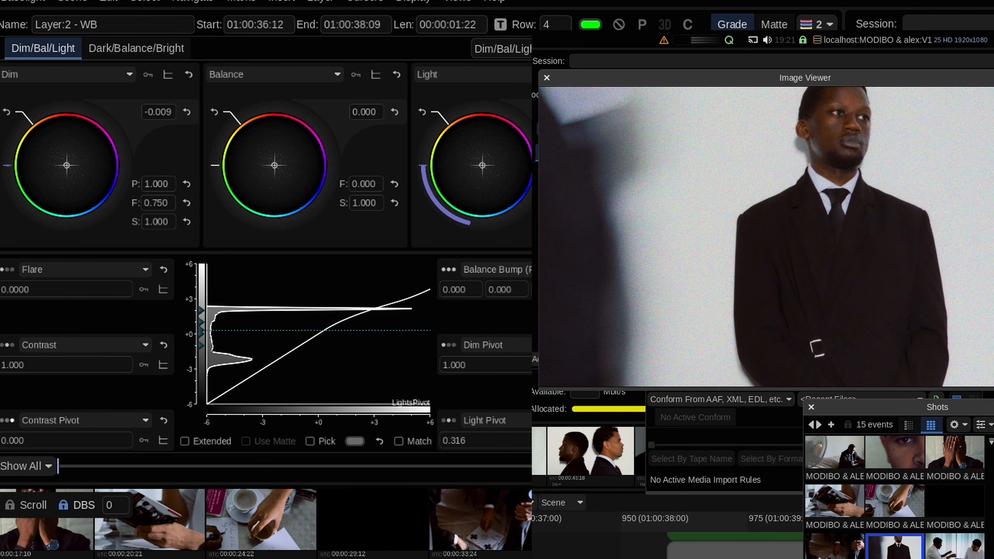
# Toggle the WB layer repeatedly to examine how the Light adjustment affects the highlights with the raised Light Pivot.
pyautogui.press('d')
pyautogui.press('d')
pyautogui.press('d')
pyautogui.press('d')
pyautogui.press('d')
pyautogui.press('d')
pyautogui.press('d')
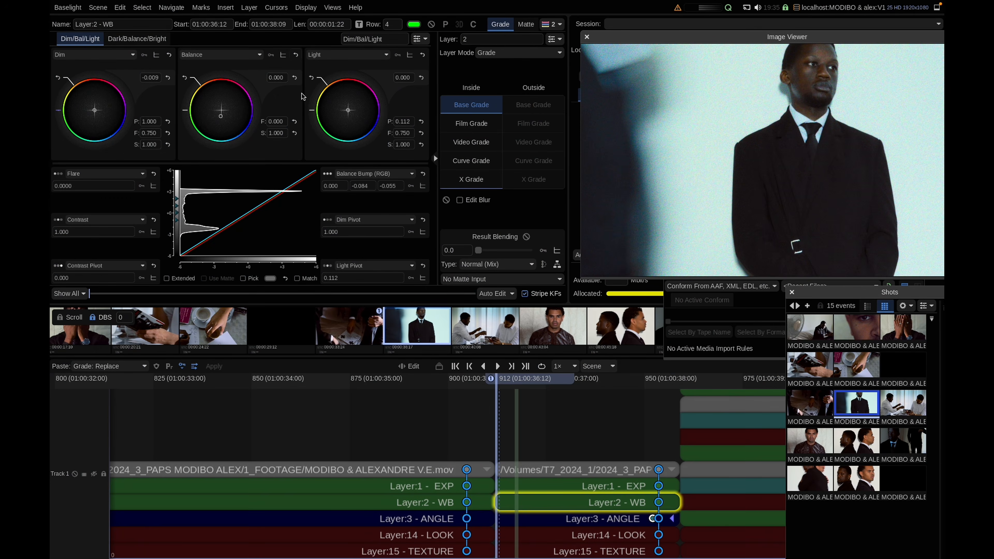
# Undo the cyan Balance shift on the WB layer.
pyautogui.hotkey('ctrl', 'z')
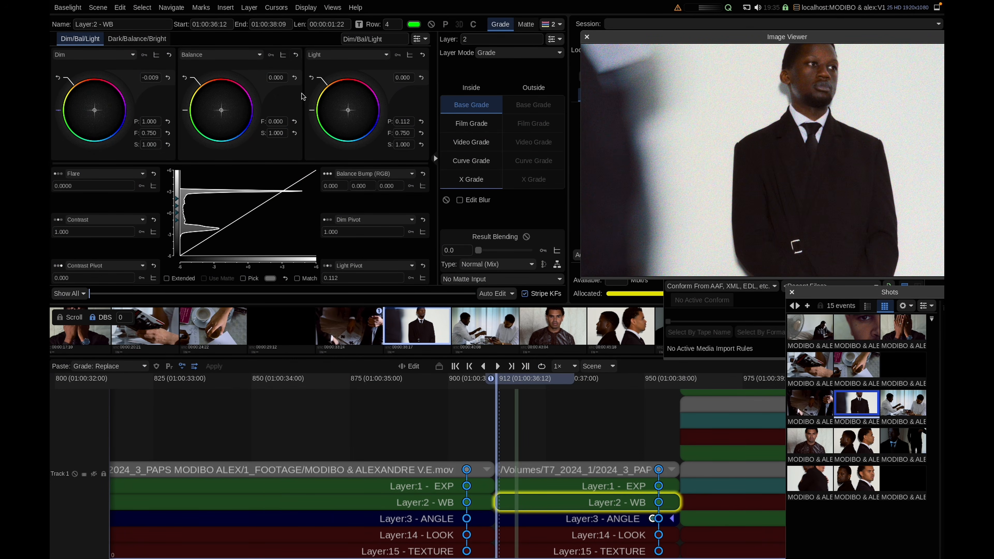